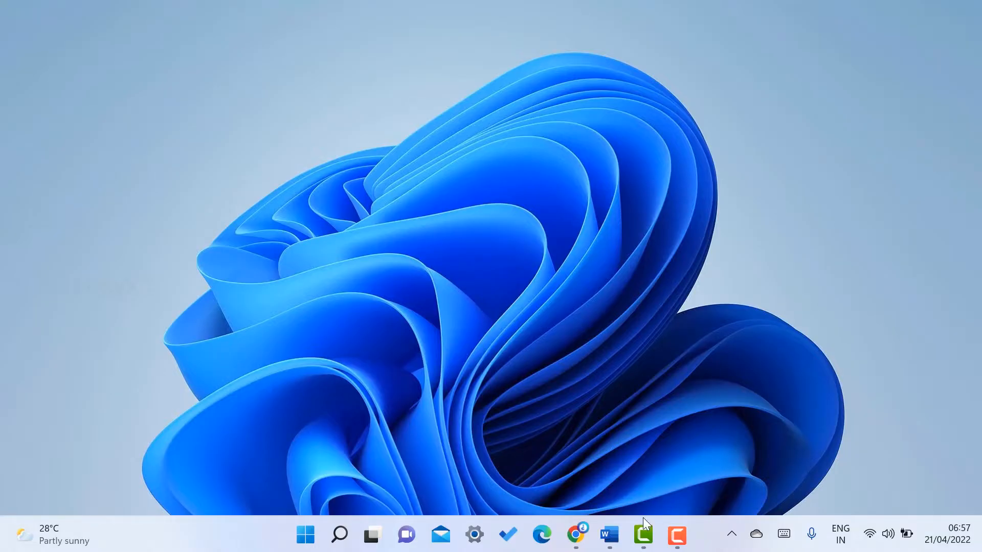
# - Switch to the open Word document and look through its text, chart, table and picture in the single-column layout
pyautogui.click(609, 535)
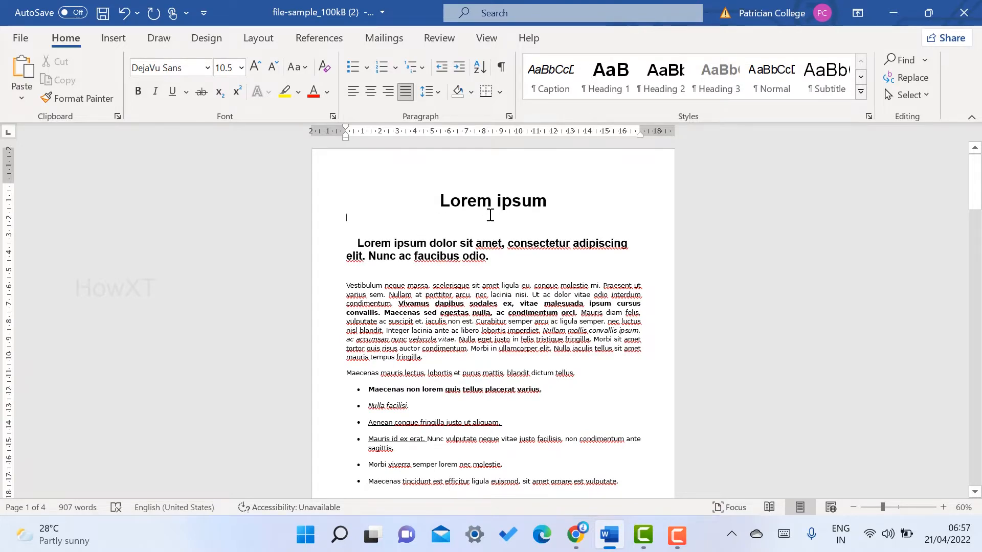
pyautogui.scroll(-5, 492, 240)
pyautogui.scroll(-15, 491, 287)
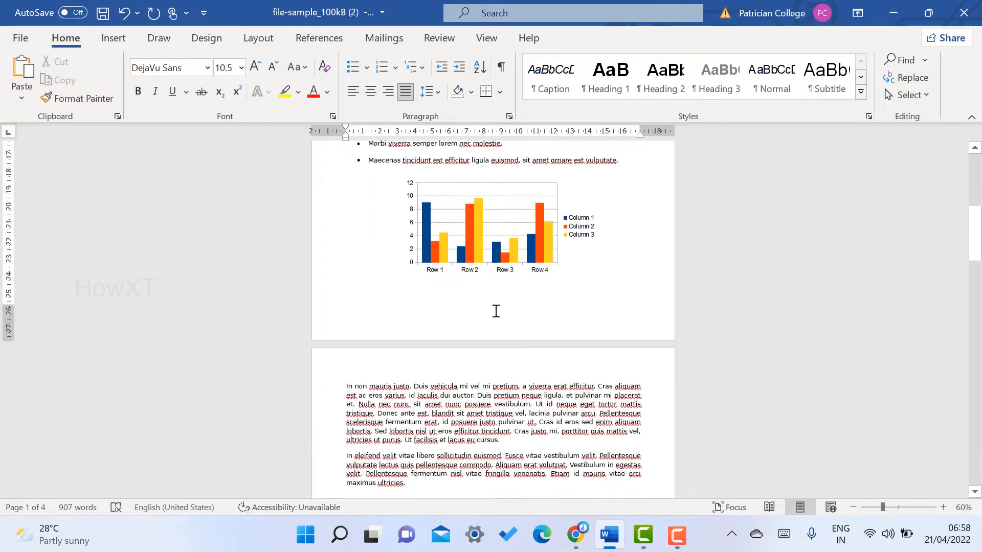
pyautogui.scroll(-15, 496, 311)
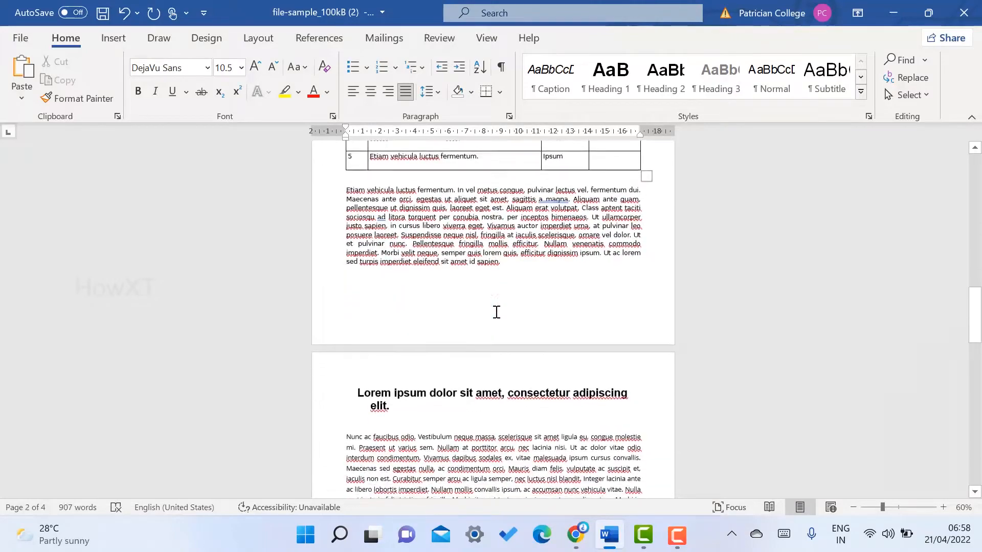
pyautogui.scroll(-3, 501, 319)
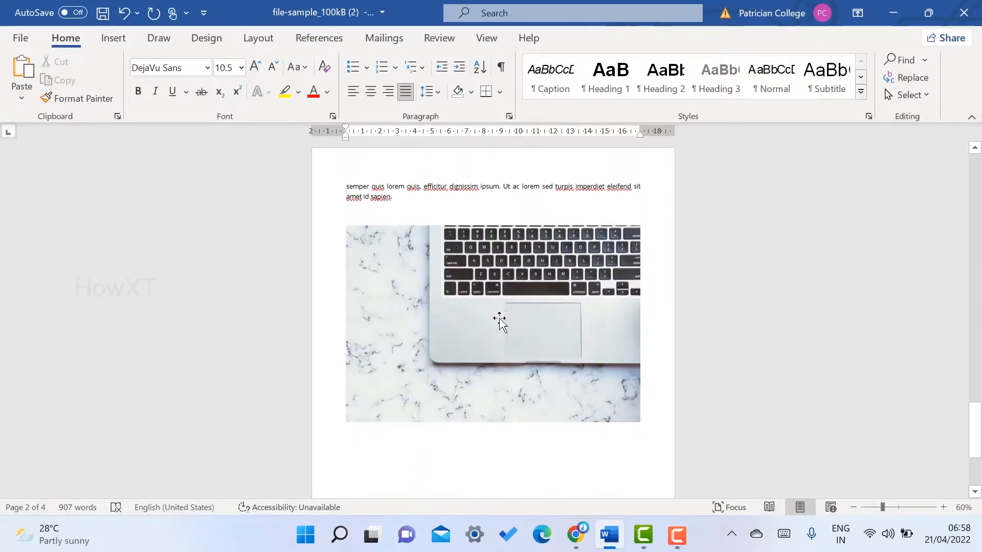
pyautogui.scroll(15, 501, 319)
pyautogui.scroll(15, 501, 319)
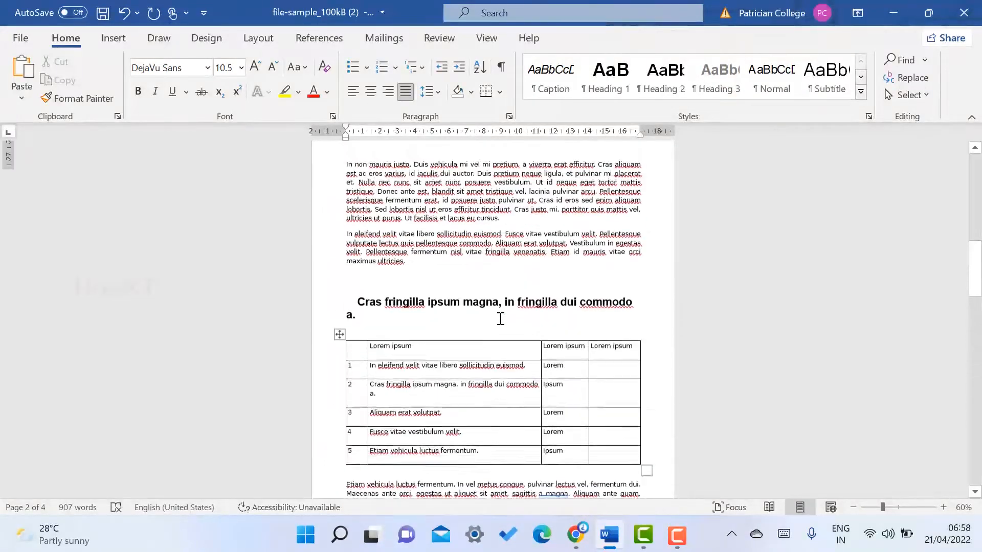
pyautogui.keyDown('ctrl'); pyautogui.scroll(4, 501, 319); pyautogui.keyUp('ctrl')
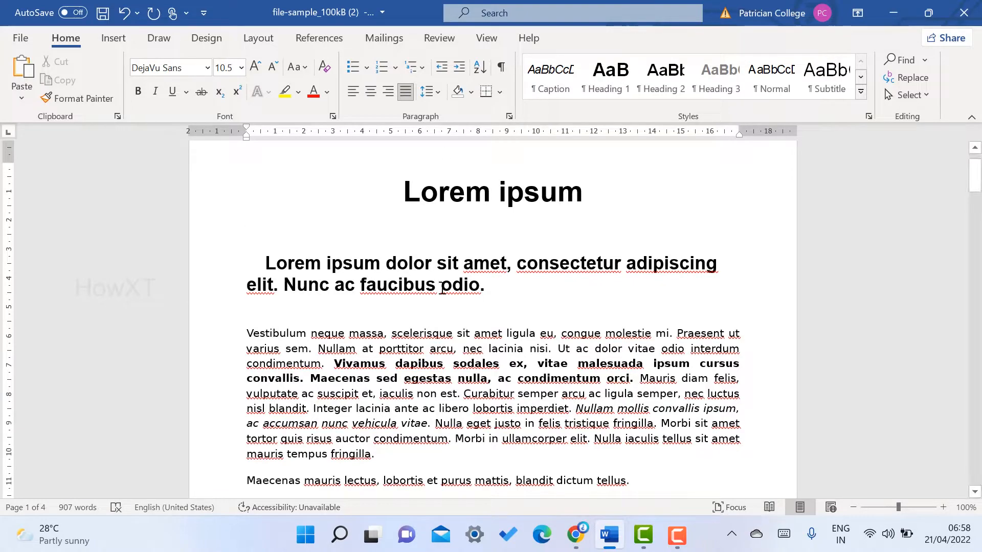
pyautogui.scroll(-7, 595, 247)
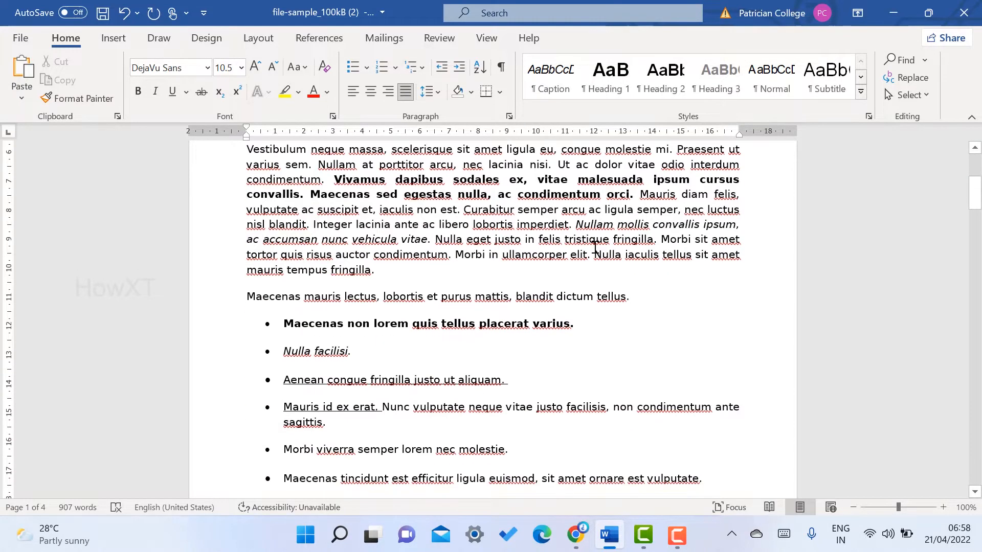
pyautogui.scroll(5, 595, 247)
pyautogui.keyDown('ctrl'); pyautogui.scroll(-4, 596, 247); pyautogui.keyUp('ctrl')
pyautogui.keyDown('ctrl'); pyautogui.scroll(2, 595, 247); pyautogui.keyUp('ctrl')
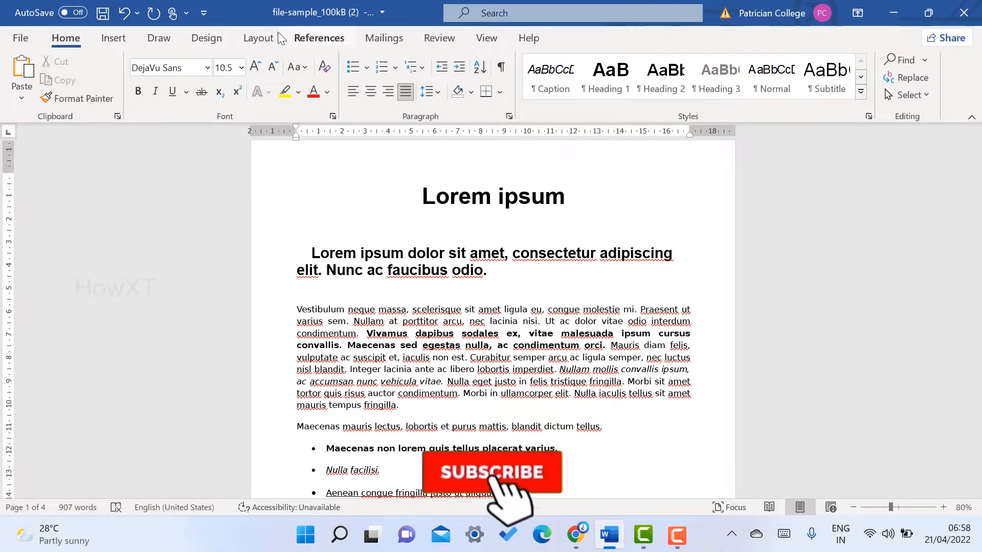
# - Format the document's text in two equal columns using the Two preset
pyautogui.click(264, 41)
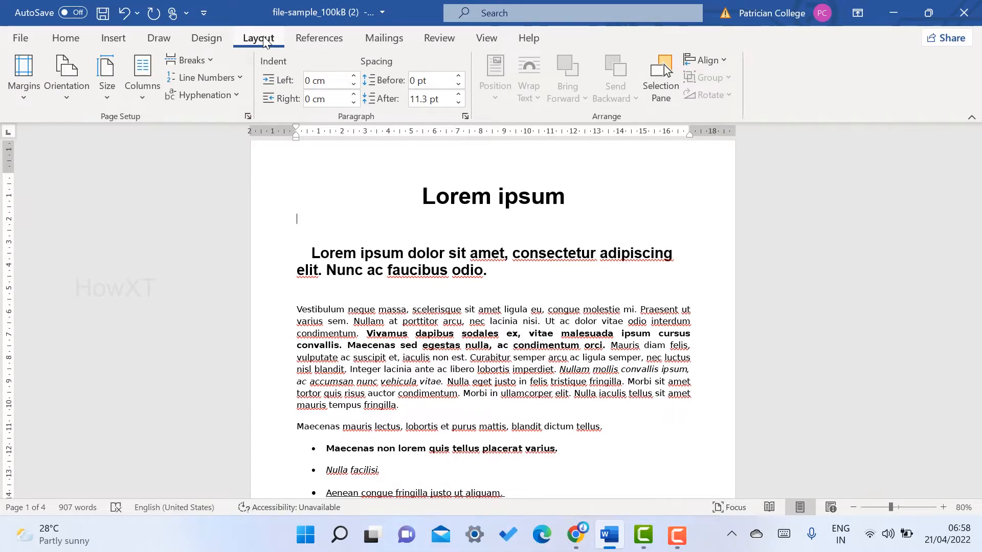
pyautogui.click(144, 92)
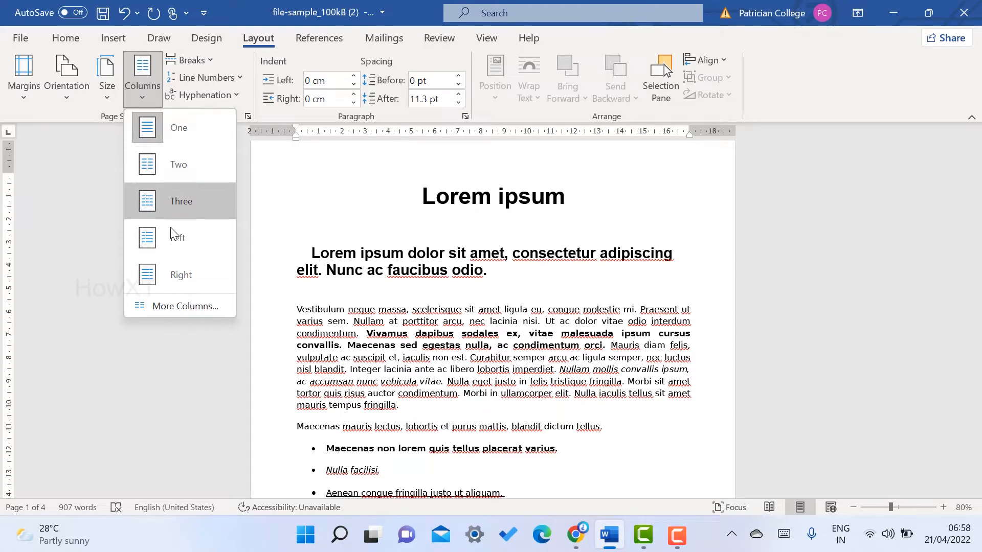
pyautogui.click(180, 170)
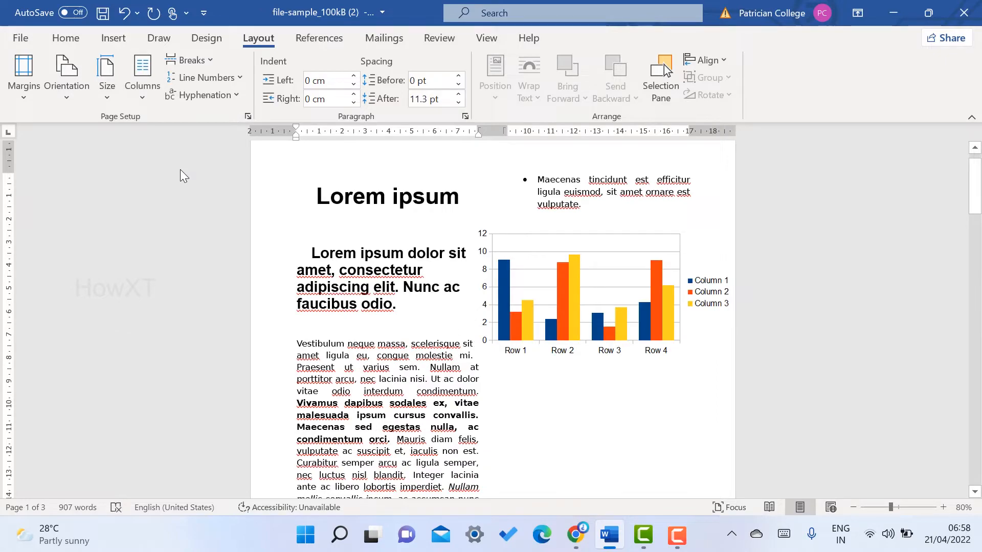
# - Examine how the text, chart, table and picture flow in the two-column layout across the pages
pyautogui.scroll(-10, 438, 309)
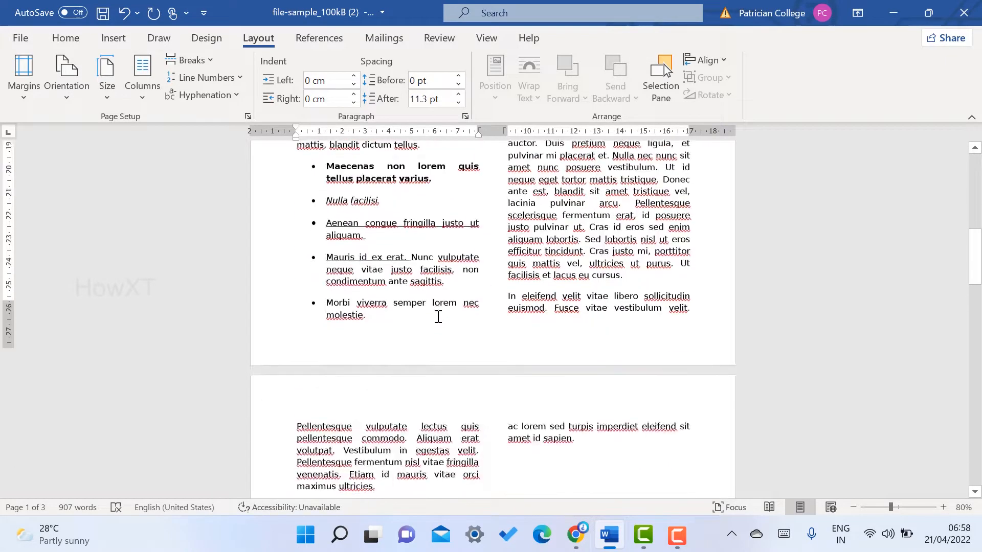
pyautogui.scroll(1, 439, 317)
pyautogui.scroll(-20, 438, 317)
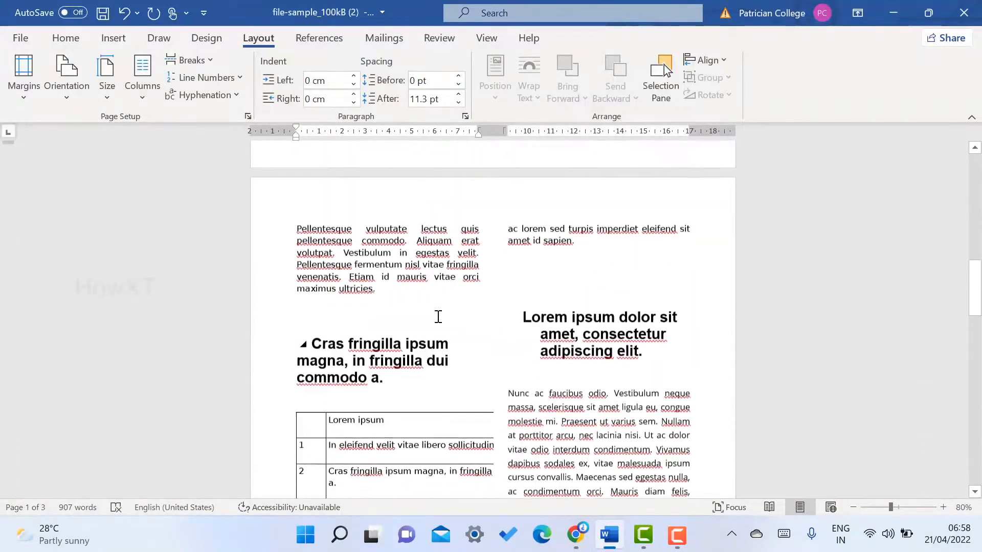
pyautogui.scroll(12, 438, 317)
pyautogui.scroll(10, 439, 318)
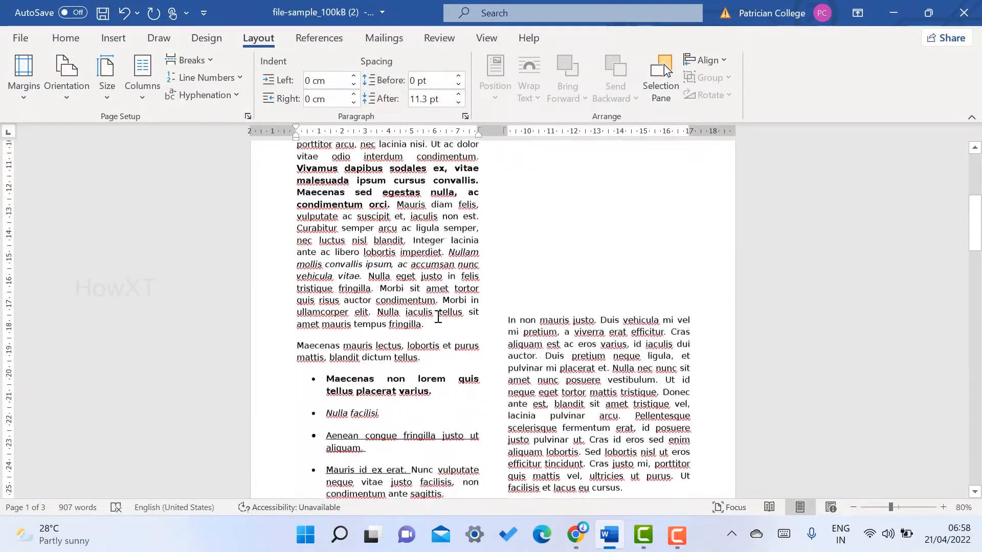
pyautogui.scroll(-20, 439, 318)
pyautogui.scroll(-20, 438, 317)
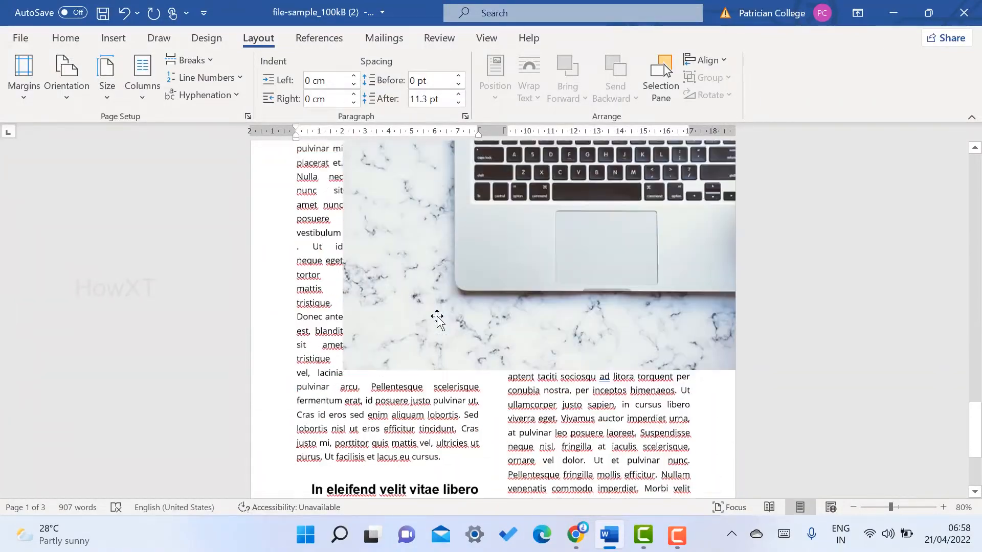
pyautogui.scroll(20, 438, 317)
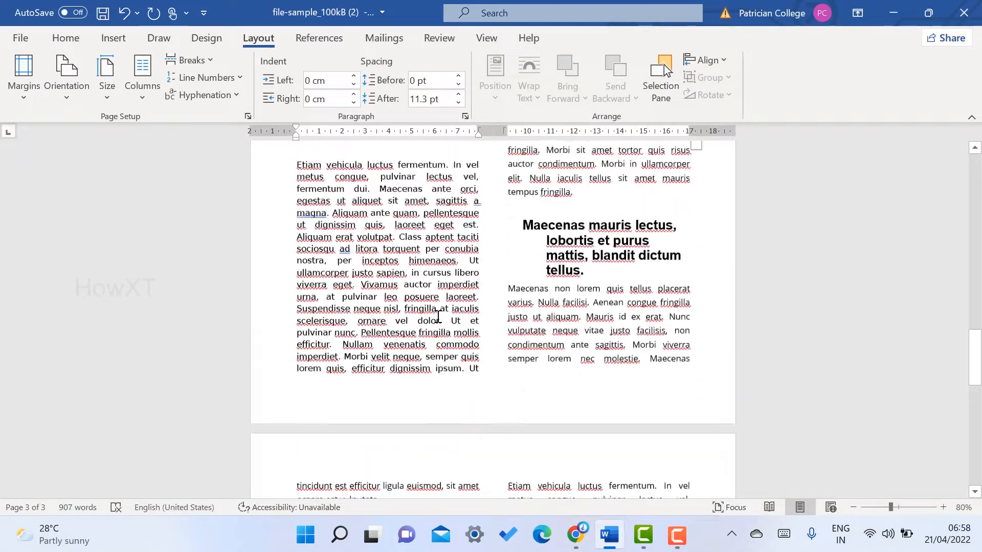
pyautogui.scroll(8, 439, 317)
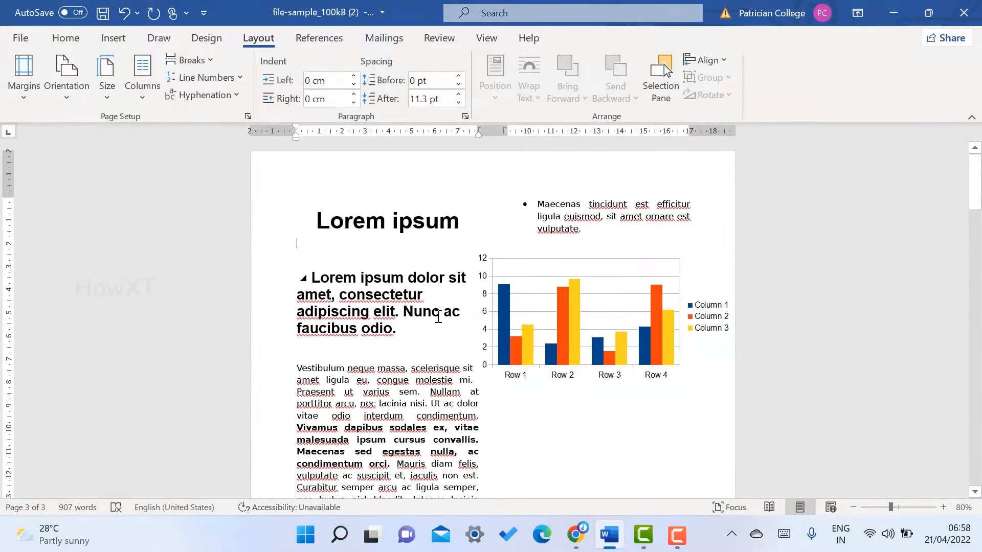
# - Change the document's layout to three equal columns using the Three preset
pyautogui.click(141, 93)
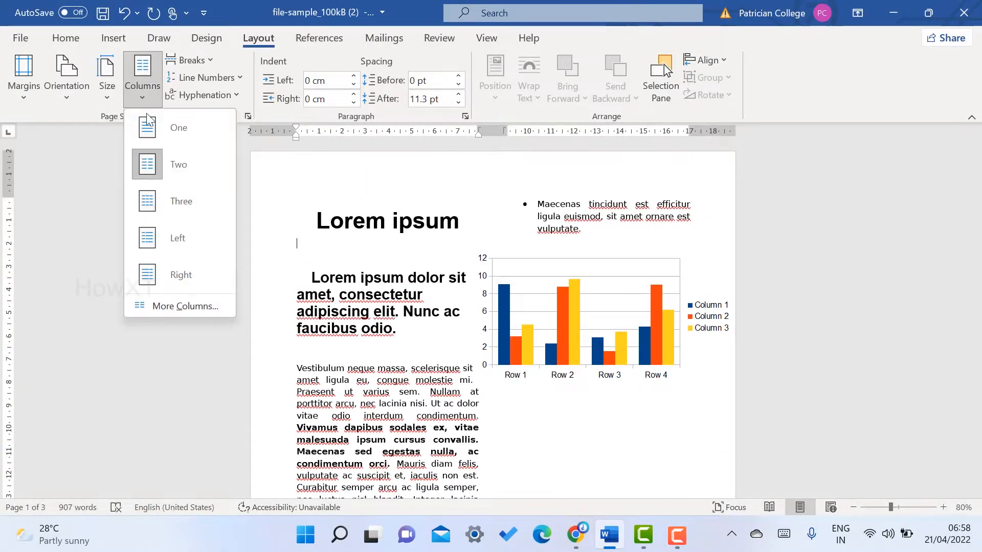
pyautogui.click(174, 211)
# - Examine how the headings, bullet list, chart and table fit into the three-column layout
pyautogui.scroll(-10, 545, 209)
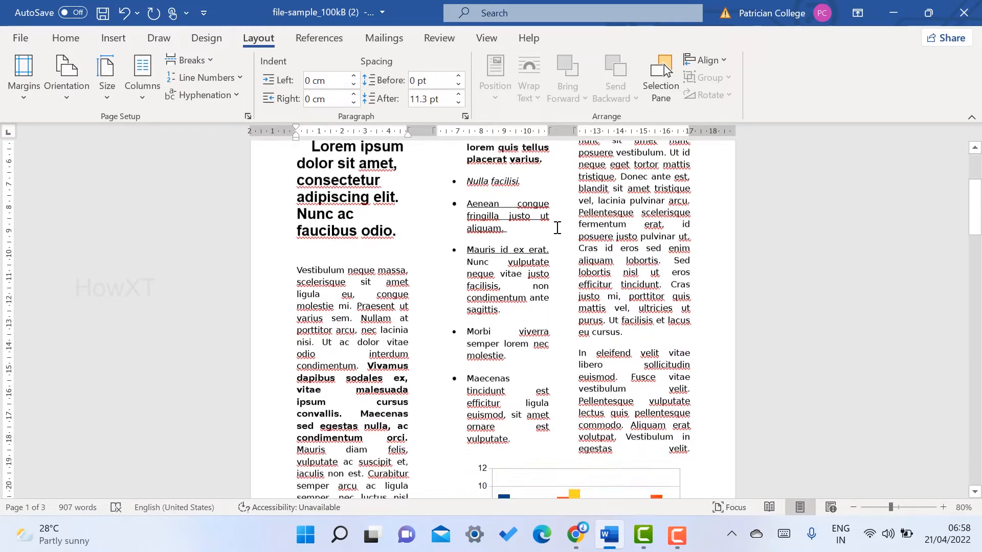
pyautogui.scroll(7, 556, 233)
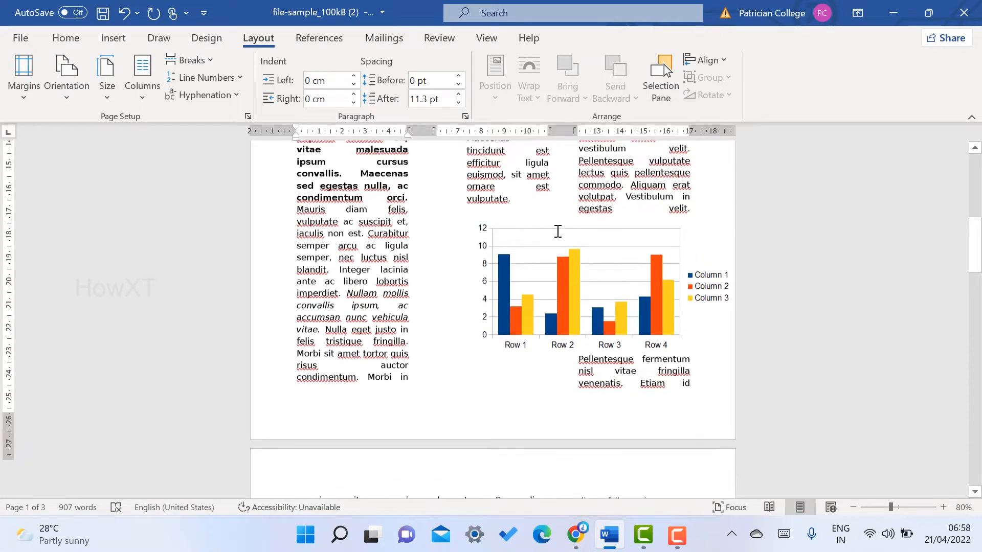
pyautogui.scroll(-6, 556, 231)
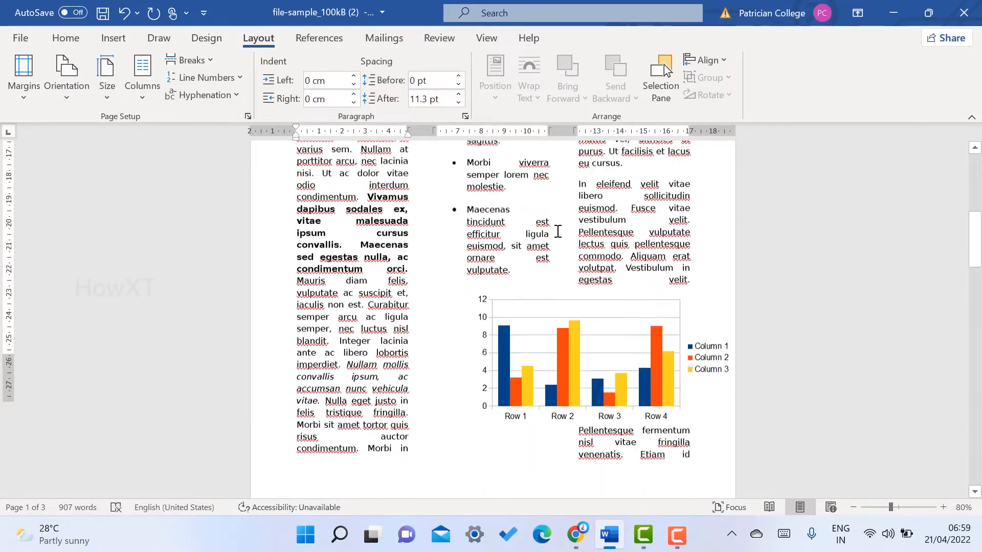
pyautogui.scroll(3, 550, 344)
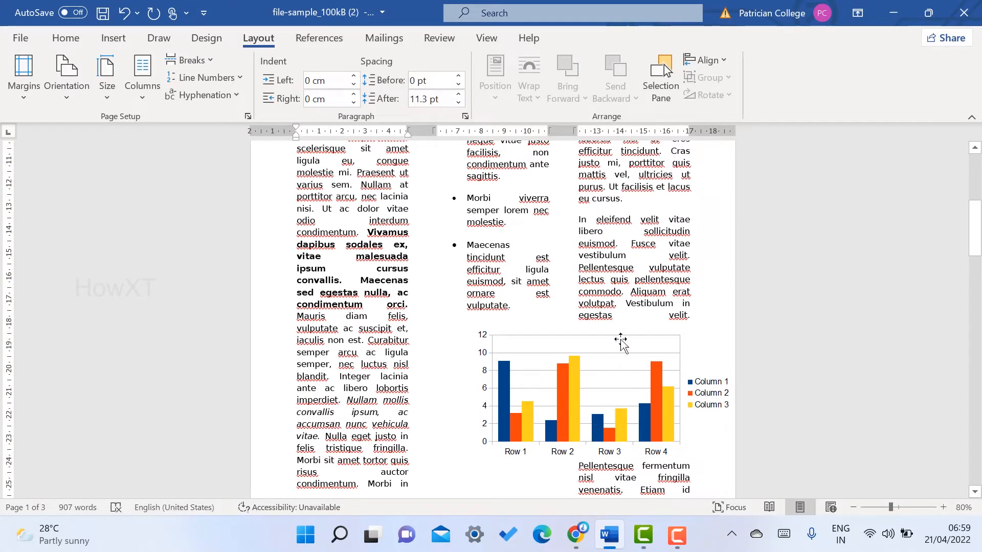
pyautogui.scroll(3, 535, 347)
pyautogui.scroll(2, 535, 347)
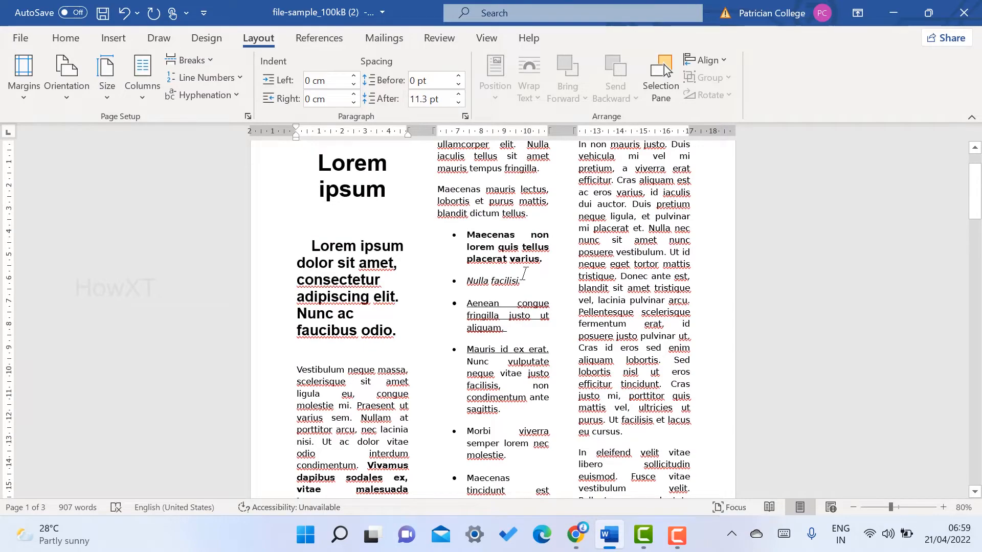
pyautogui.scroll(-15, 524, 274)
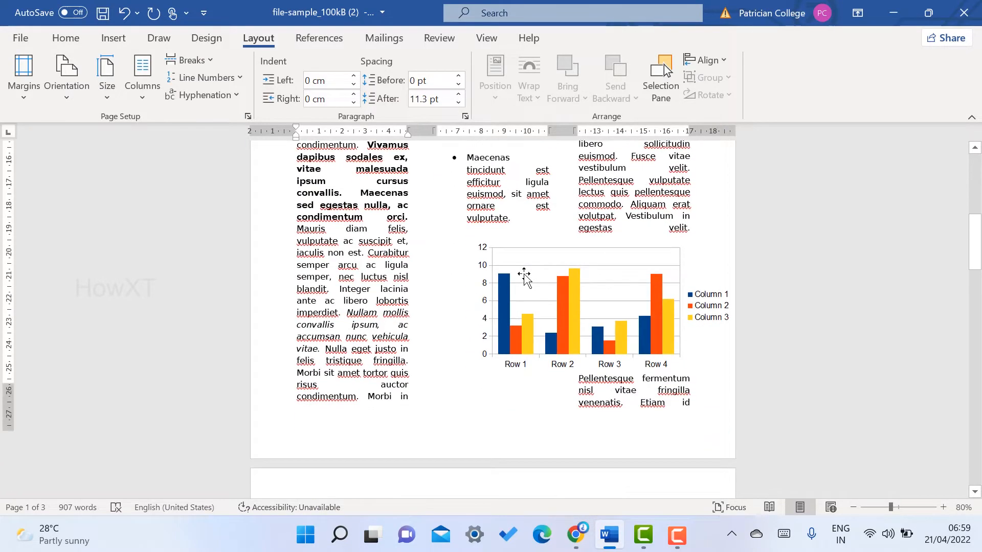
pyautogui.scroll(-4, 524, 289)
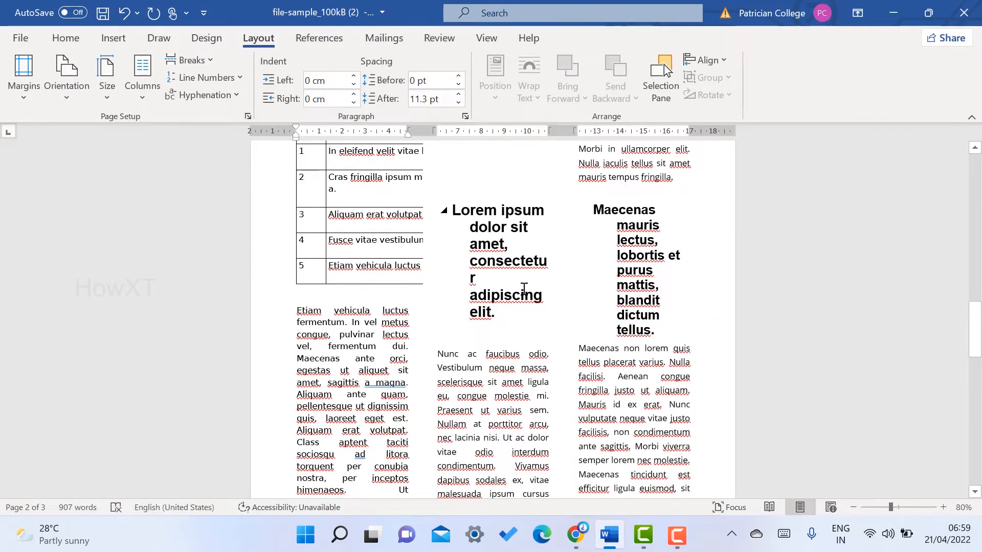
pyautogui.scroll(10, 524, 289)
pyautogui.scroll(4, 525, 290)
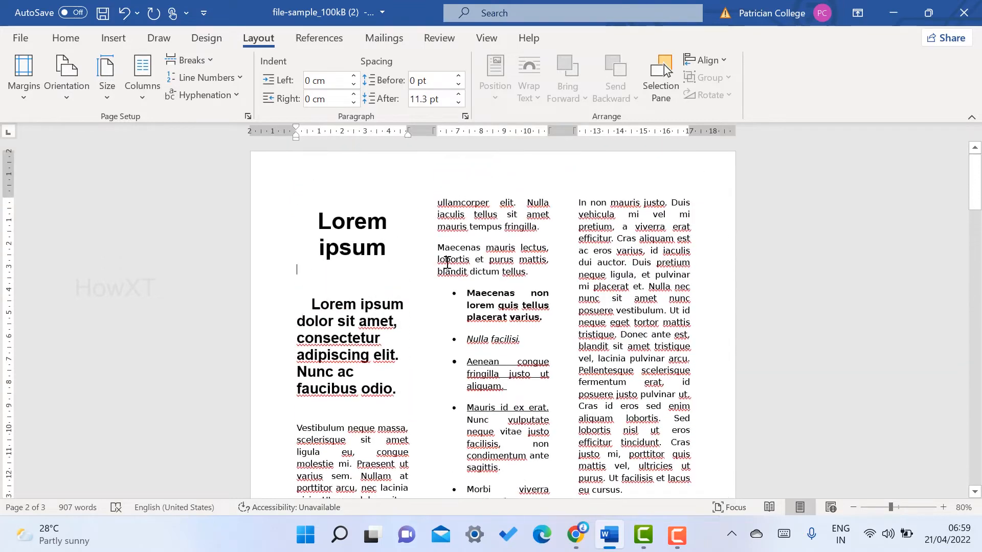
# - Apply the Left column preset to the document and check the narrow left and wide right columns on the first page
pyautogui.click(143, 77)
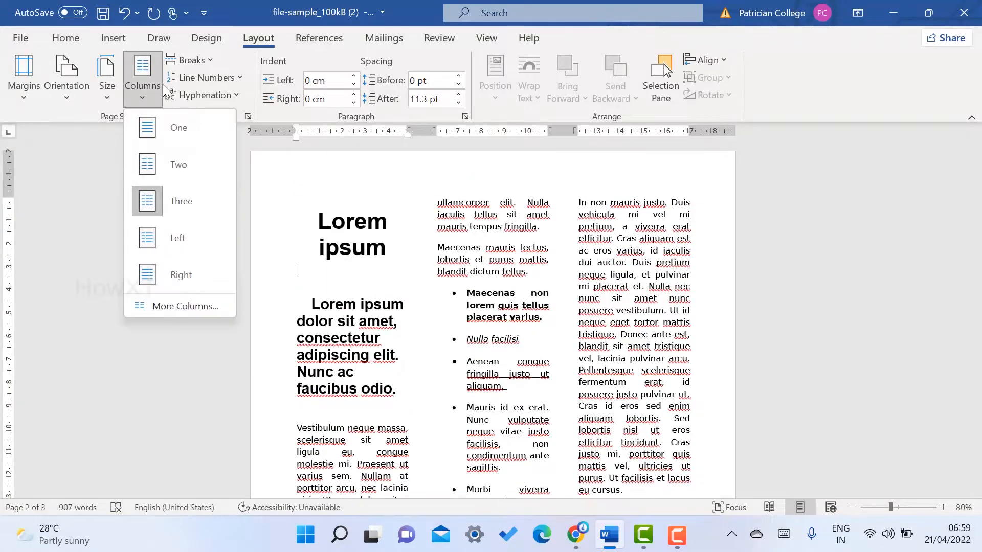
pyautogui.click(169, 236)
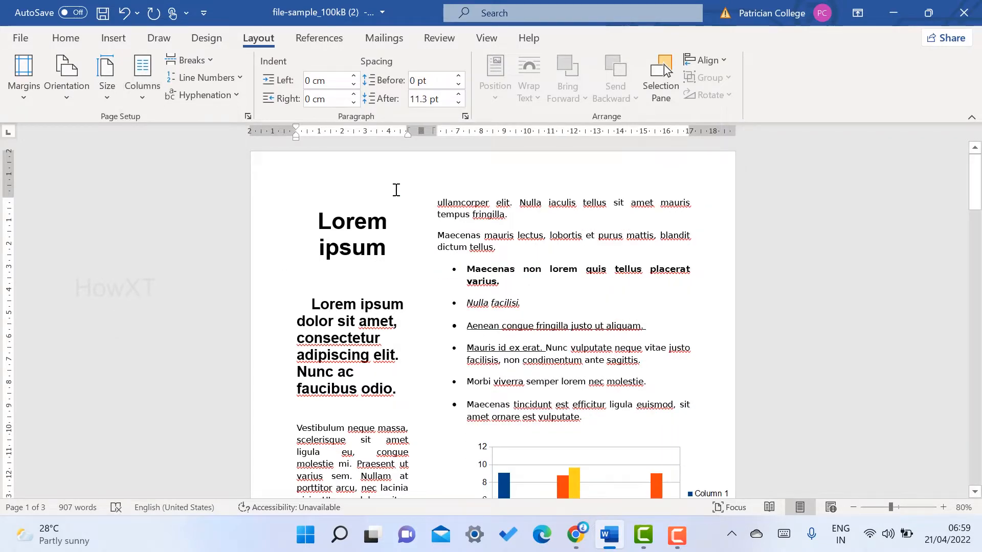
pyautogui.scroll(-1, 387, 306)
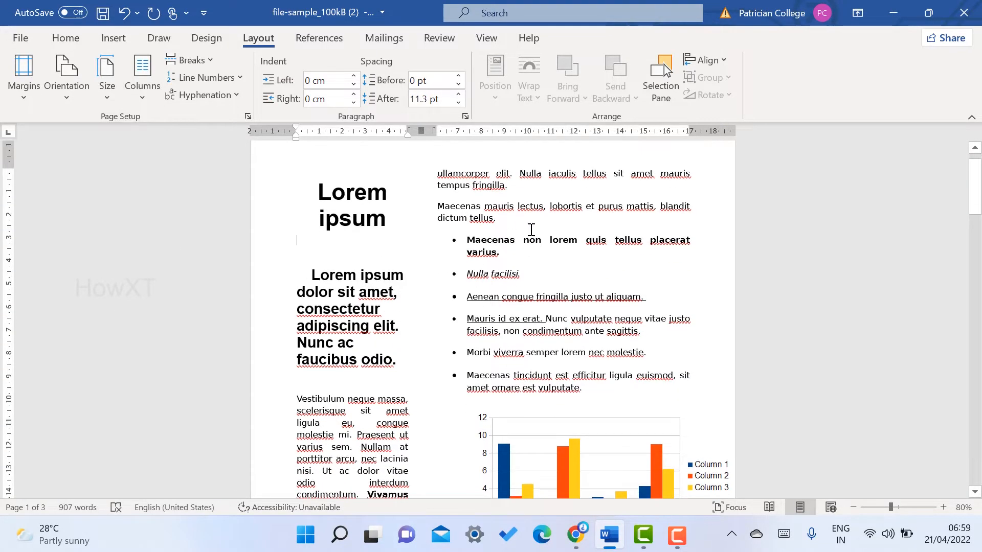
pyautogui.scroll(-5, 530, 227)
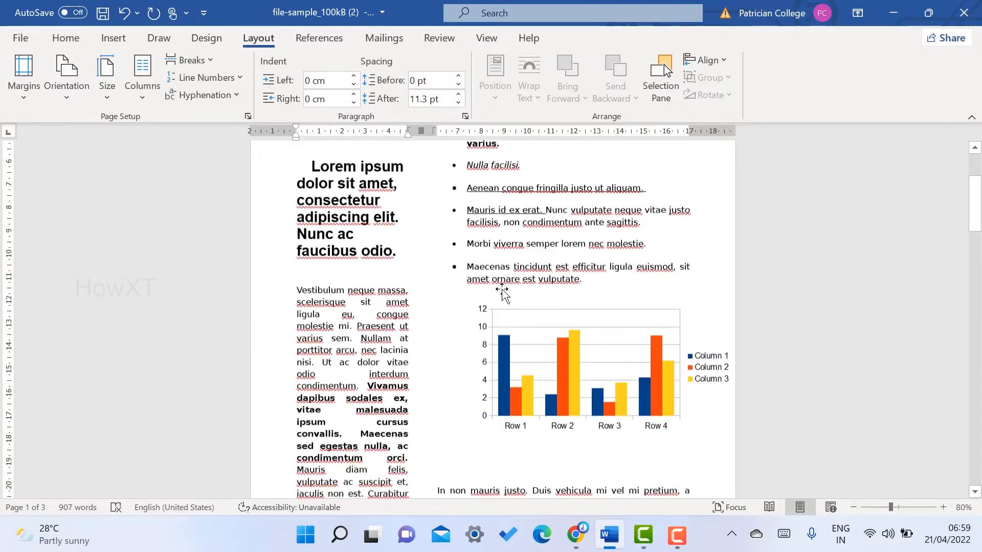
pyautogui.scroll(4, 328, 201)
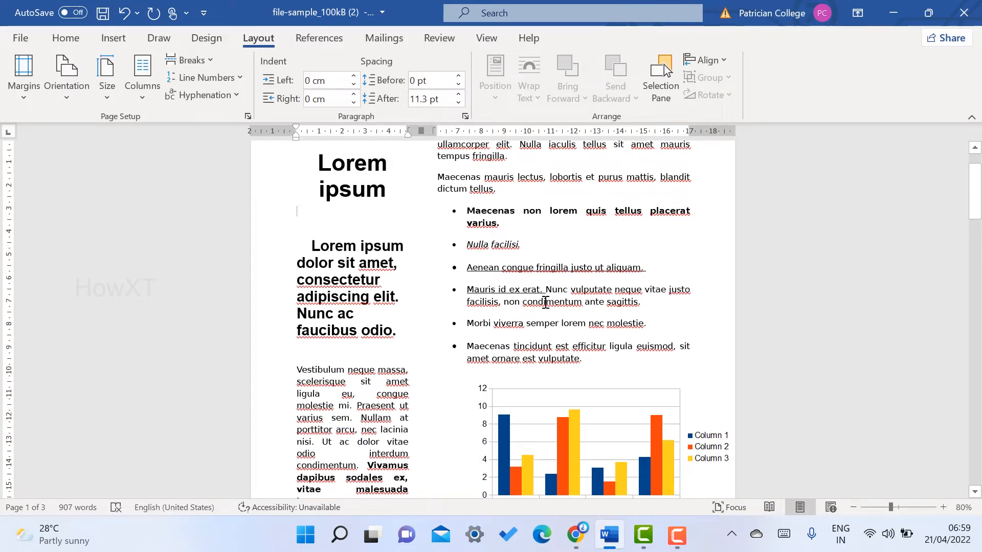
pyautogui.scroll(2, 546, 303)
# - Apply the Right column preset so the document has a wide left column and a narrow right column
pyautogui.click(136, 97)
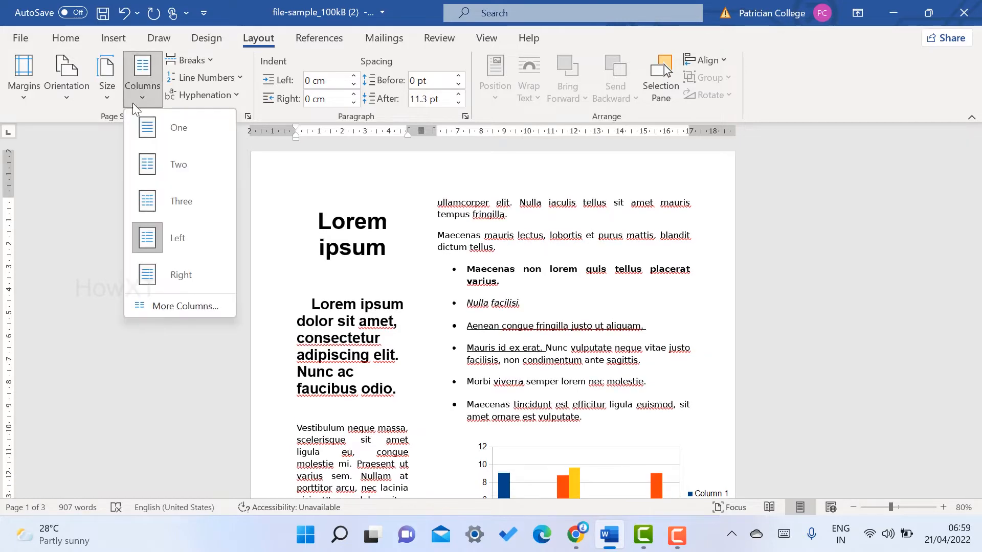
pyautogui.click(165, 264)
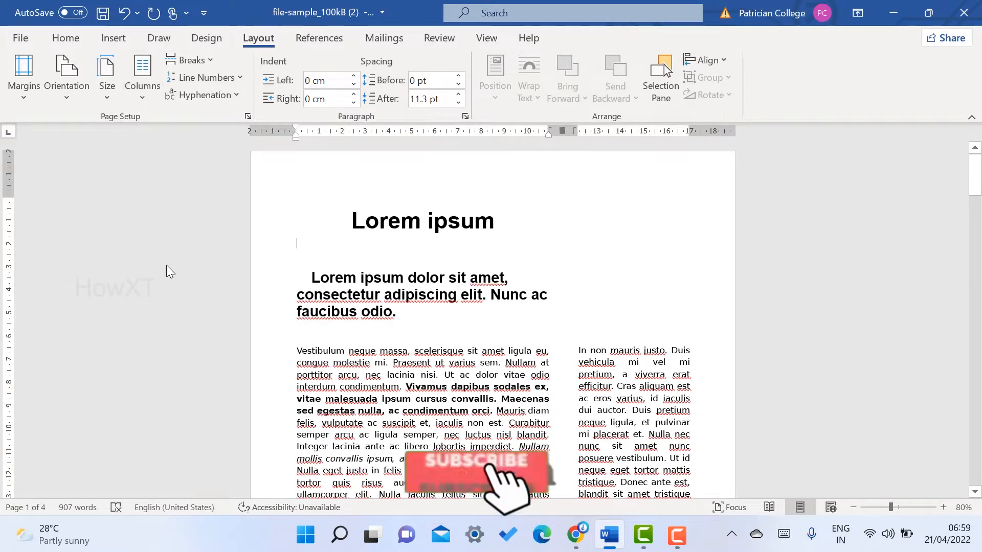
# - In the custom column settings, try the One preset, raise the number of columns to 5, and reduce it to 3
pyautogui.click(140, 90)
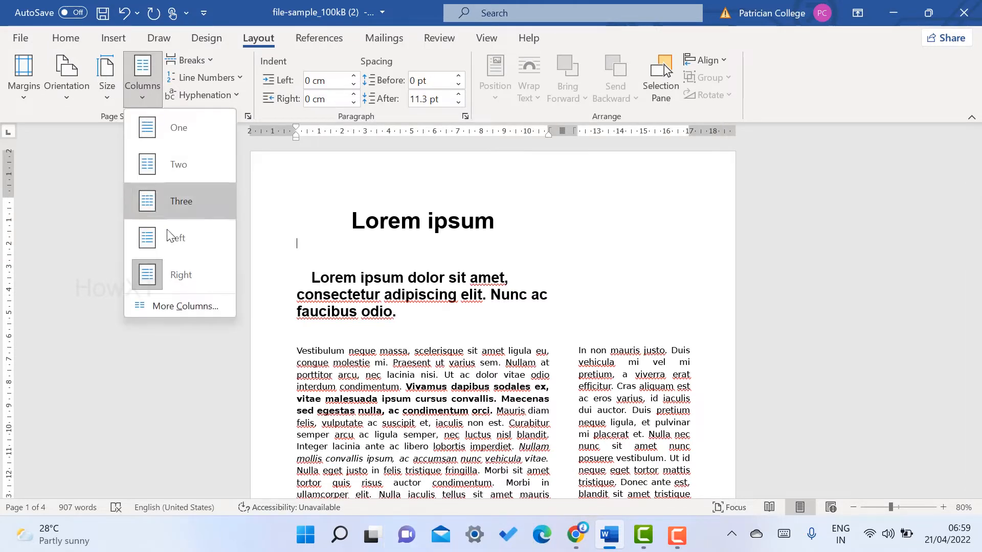
pyautogui.click(174, 305)
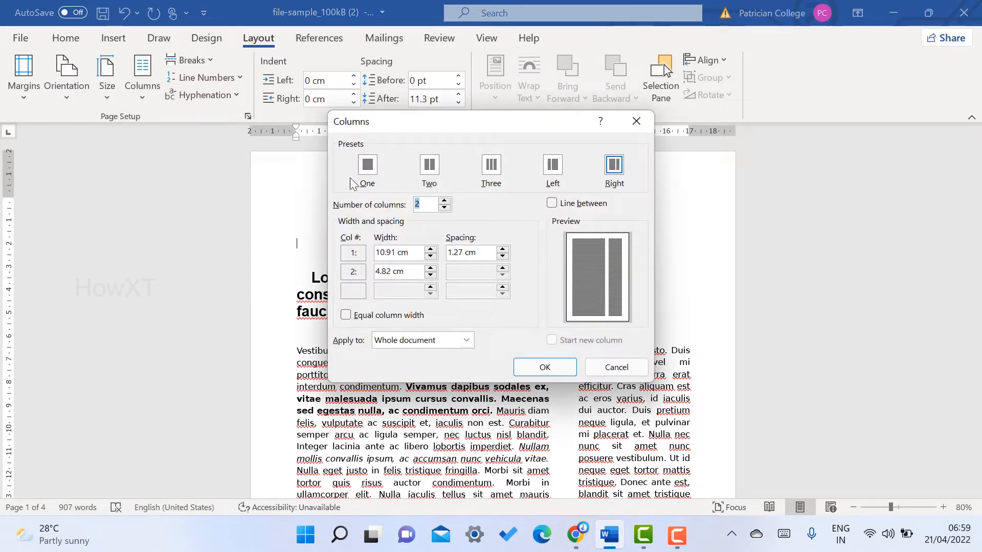
pyautogui.click(371, 167)
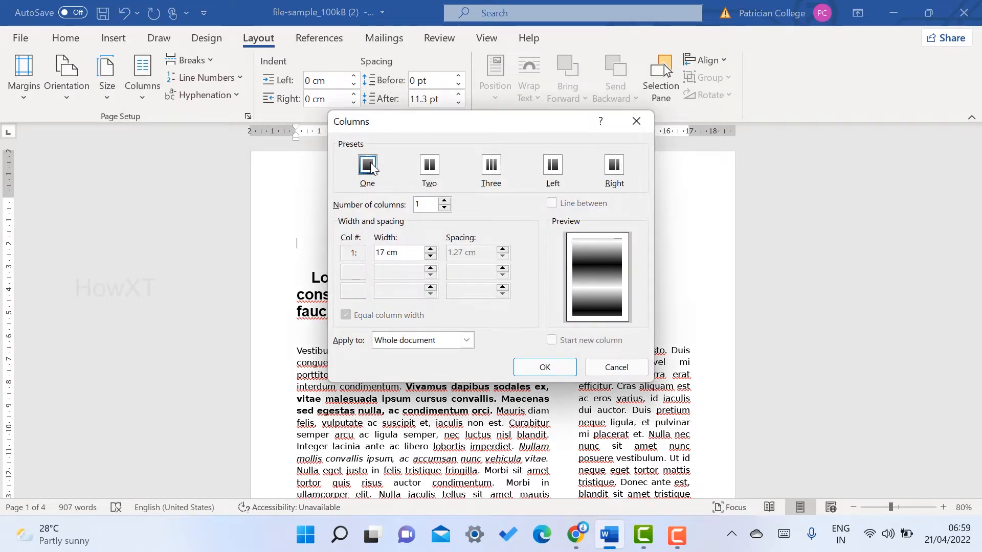
pyautogui.click(444, 201)
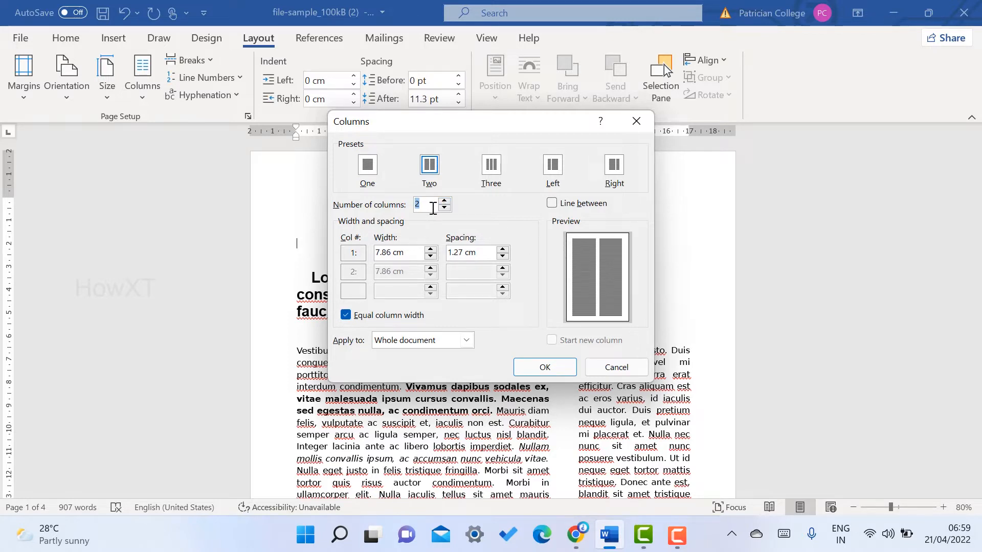
pyautogui.click(444, 202)
pyautogui.click(444, 203)
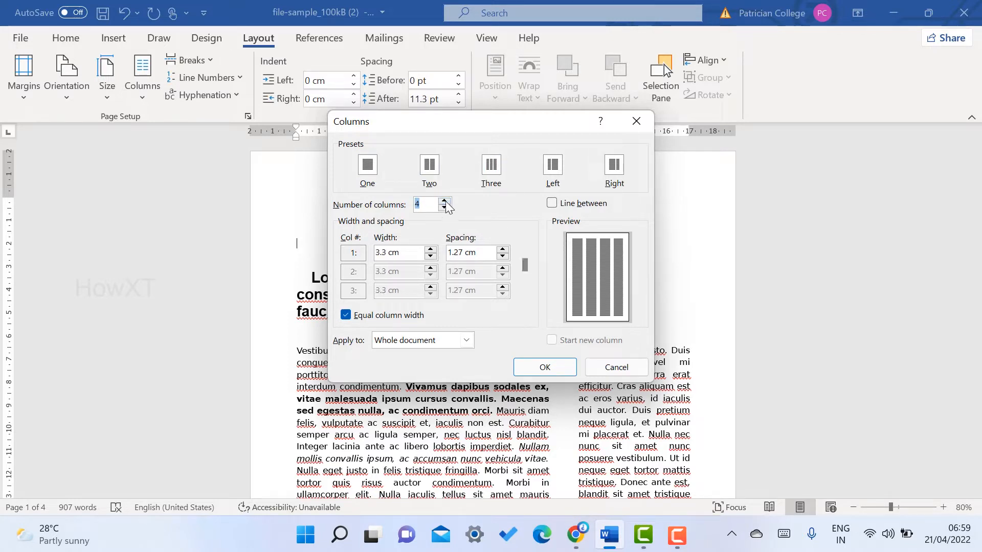
pyautogui.click(445, 203)
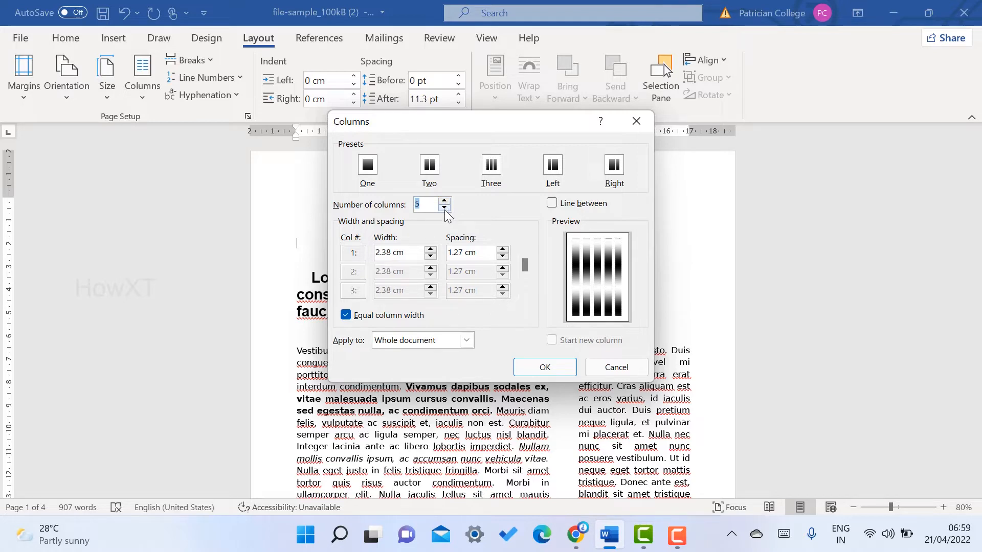
pyautogui.click(444, 207)
pyautogui.click(444, 207)
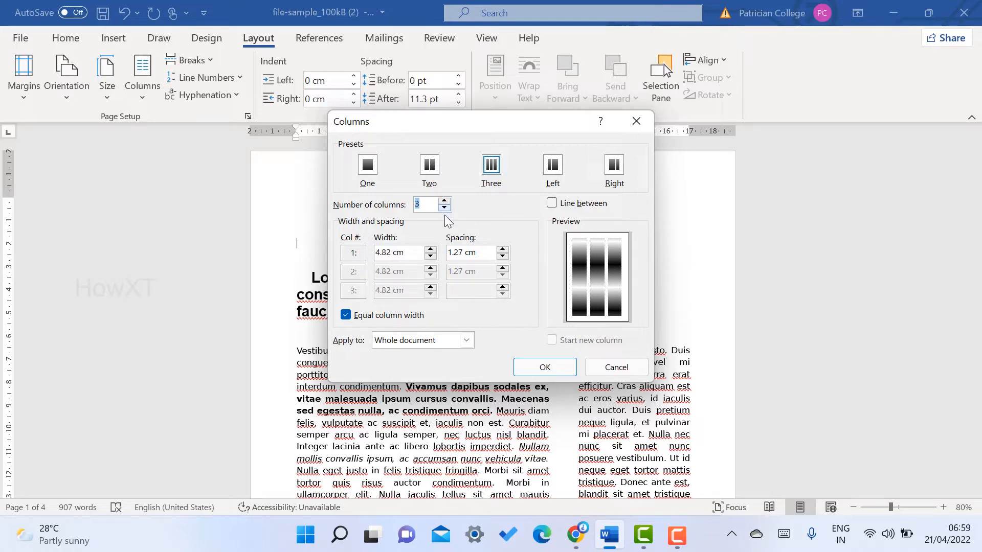
# - Set the three equal columns to a 5.07 cm width with 0.9 cm spacing and apply them to the whole document
pyautogui.click(431, 250)
pyautogui.click(431, 249)
pyautogui.click(431, 249)
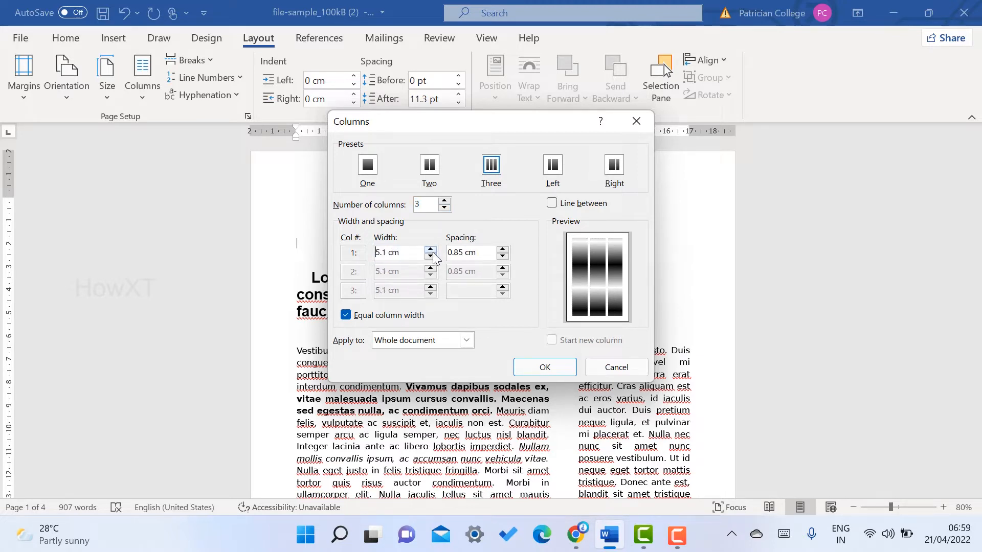
pyautogui.click(503, 249)
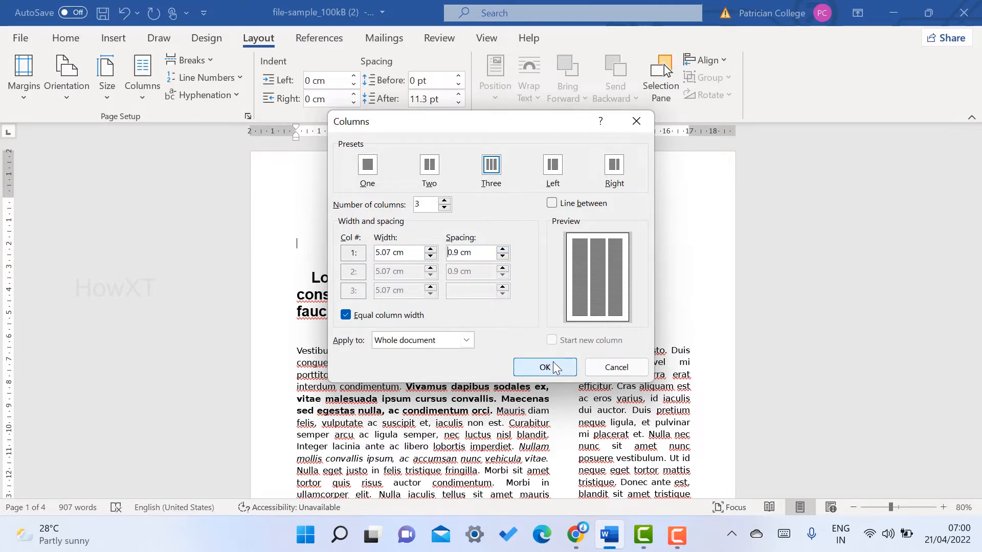
pyautogui.click(466, 340)
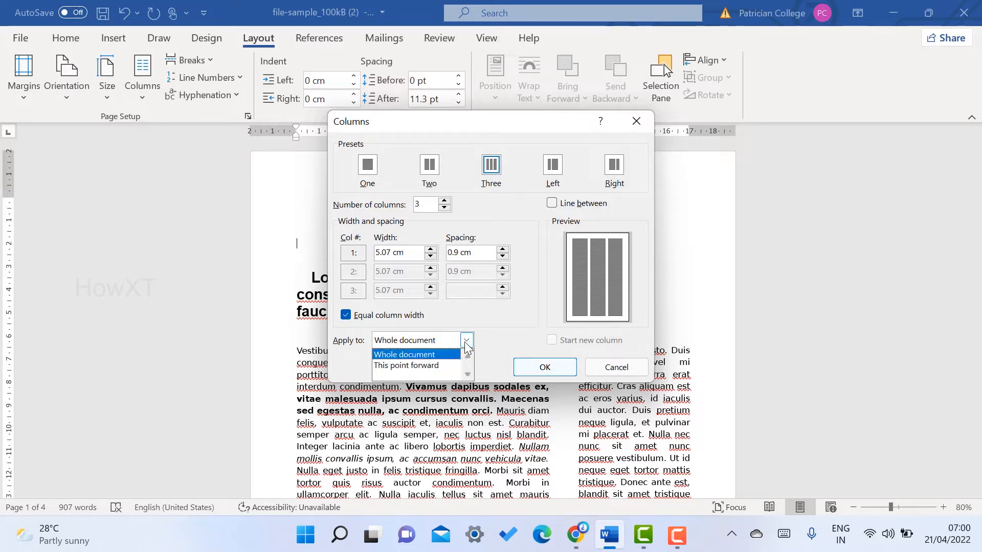
pyautogui.click(414, 355)
pyautogui.click(545, 367)
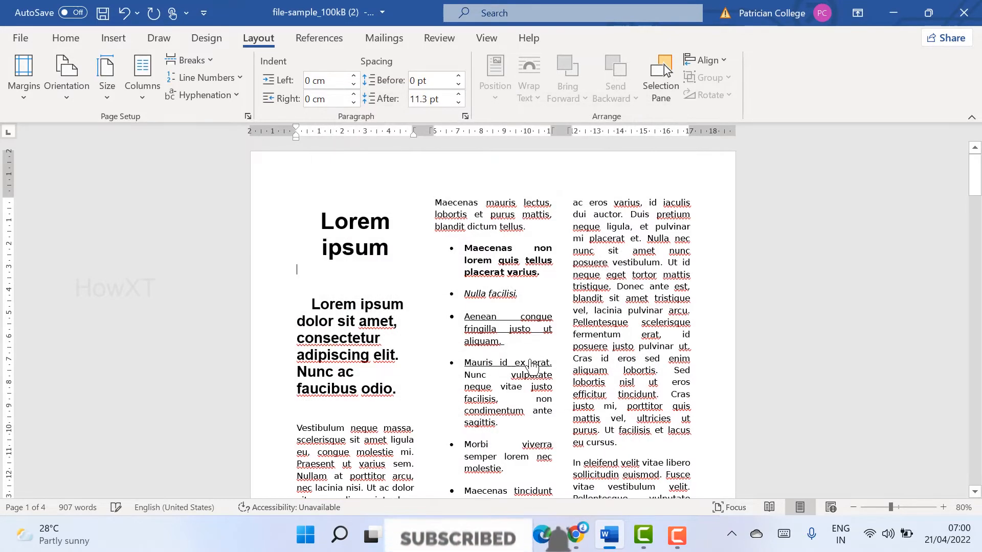
# - Choose the Left preset in the custom column settings and widen the first column to 5.5 cm
pyautogui.click(299, 269)
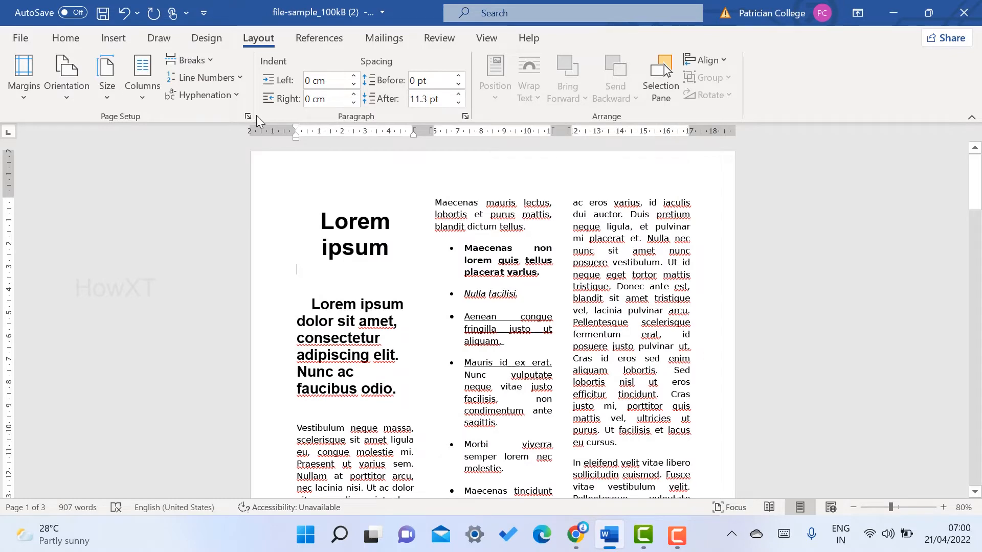
pyautogui.click(144, 95)
pyautogui.click(164, 305)
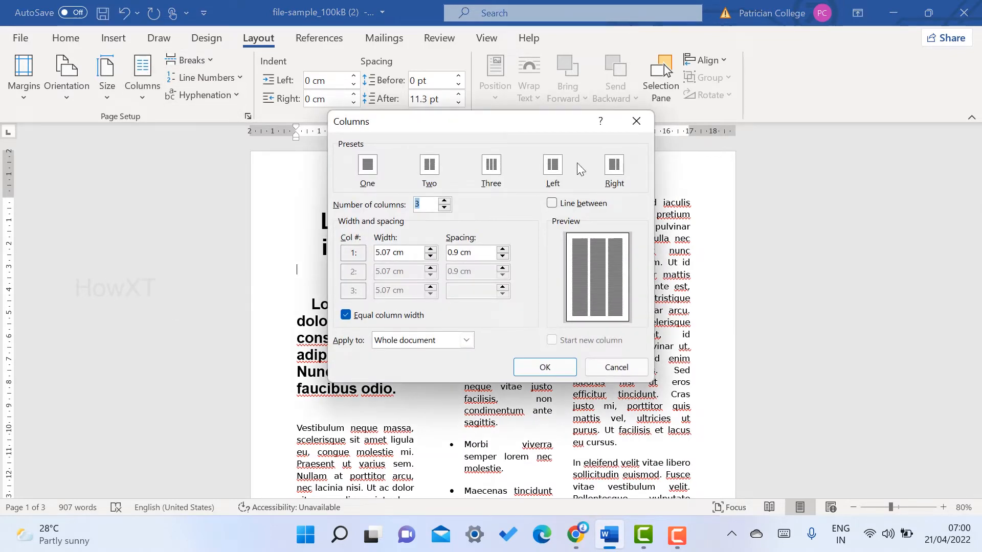
pyautogui.click(553, 165)
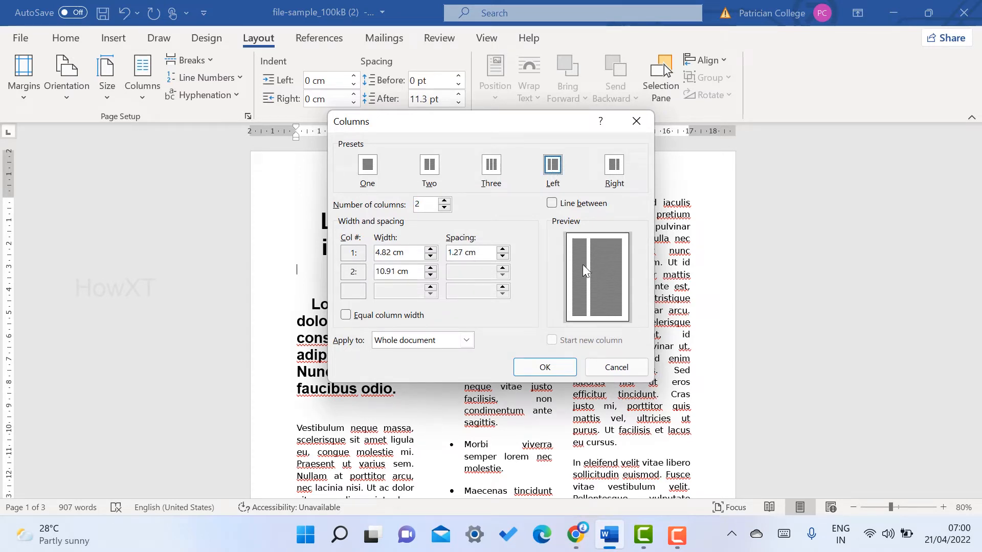
pyautogui.click(431, 250)
pyautogui.click(433, 250)
pyautogui.click(433, 250)
pyautogui.click(433, 251)
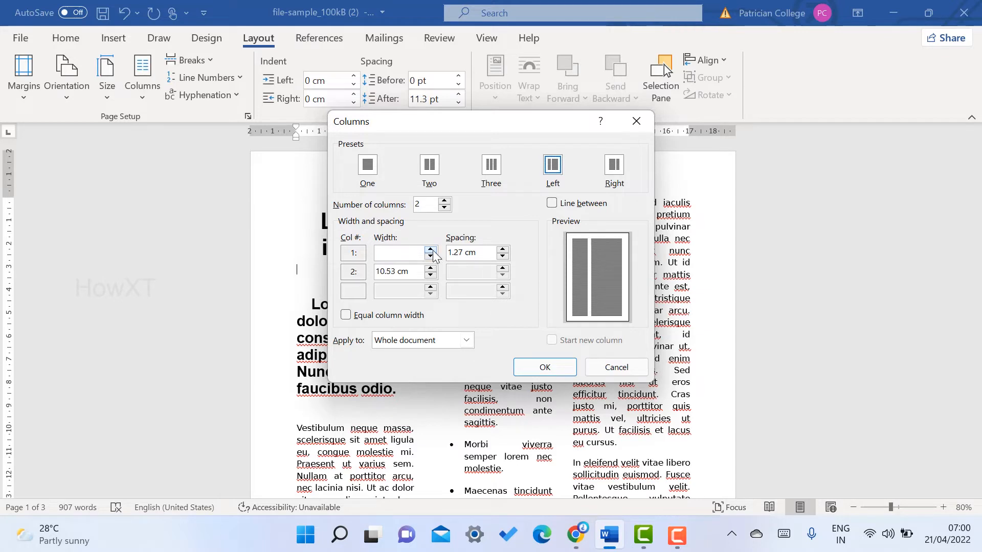
pyautogui.click(432, 250)
pyautogui.click(432, 251)
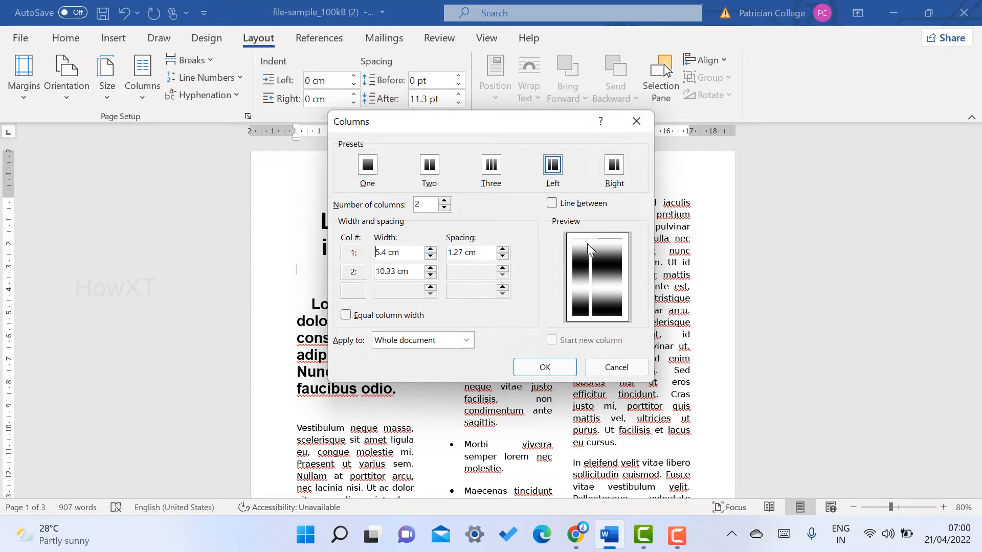
pyautogui.click(430, 250)
# - Apply the customised Left column layout to the whole document
pyautogui.click(444, 341)
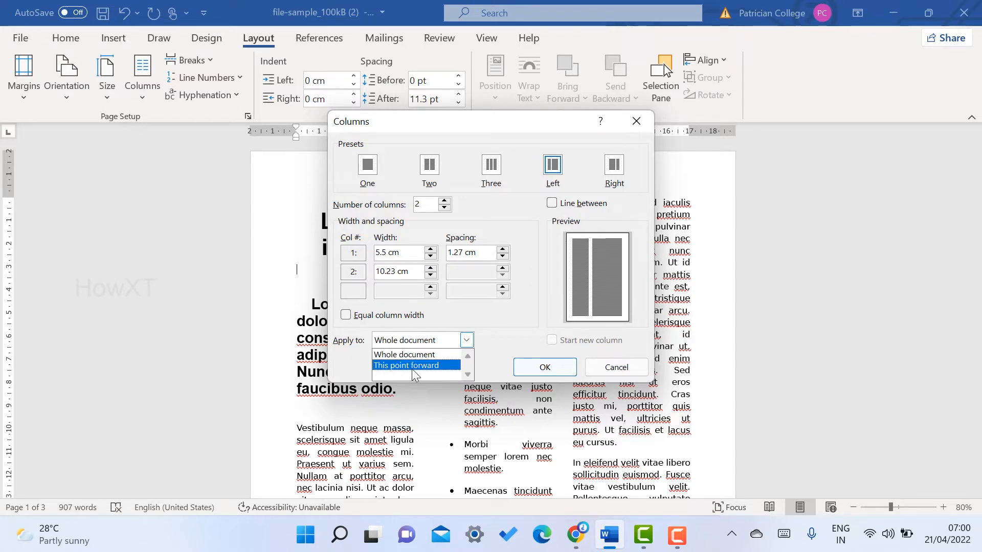
pyautogui.click(421, 355)
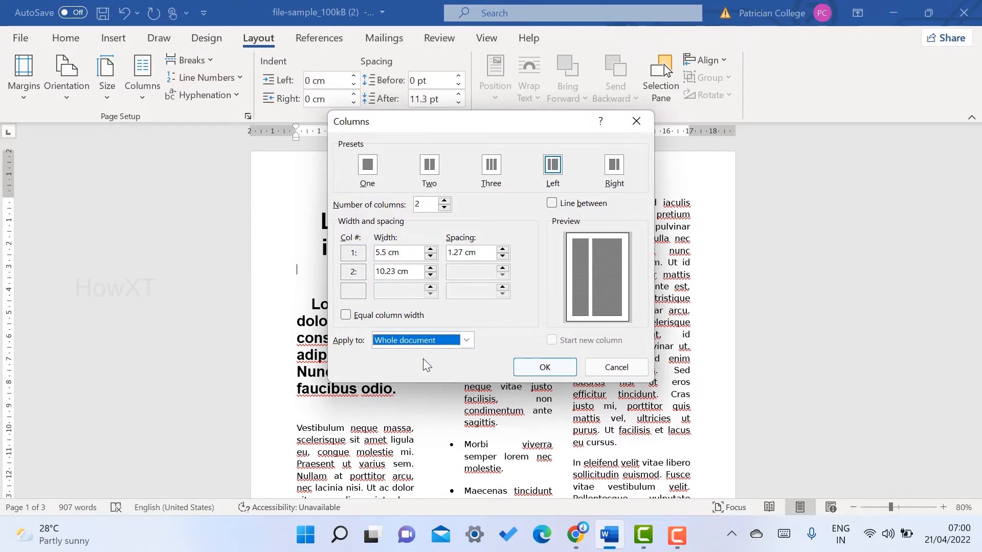
pyautogui.click(545, 367)
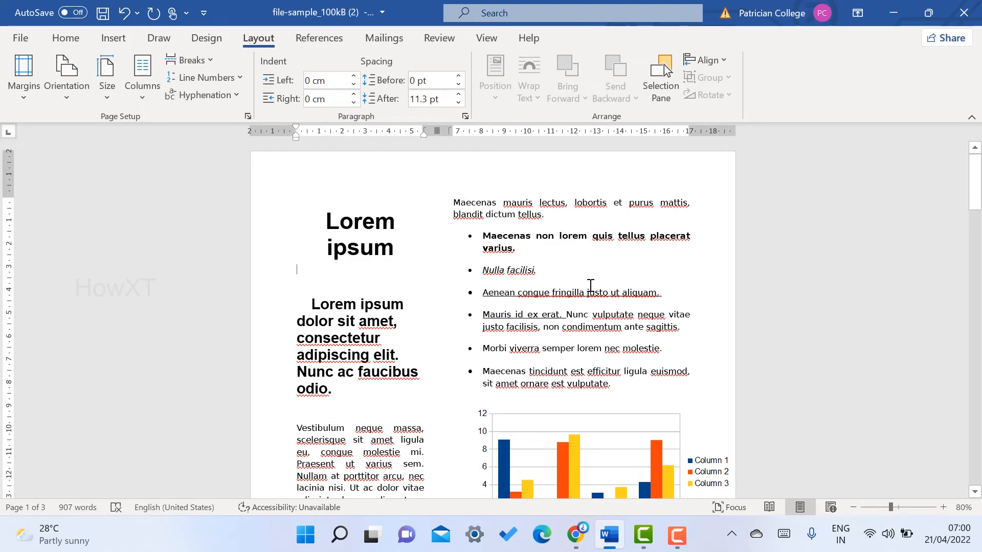
# - Examine how the text, bullet list, chart and table flow through the customised two-column layout, viewing the document at 100% zoom
pyautogui.scroll(-10, 588, 287)
pyautogui.scroll(-4, 591, 285)
pyautogui.scroll(14, 591, 285)
pyautogui.keyDown('ctrl'); pyautogui.scroll(2, 590, 285); pyautogui.keyUp('ctrl')
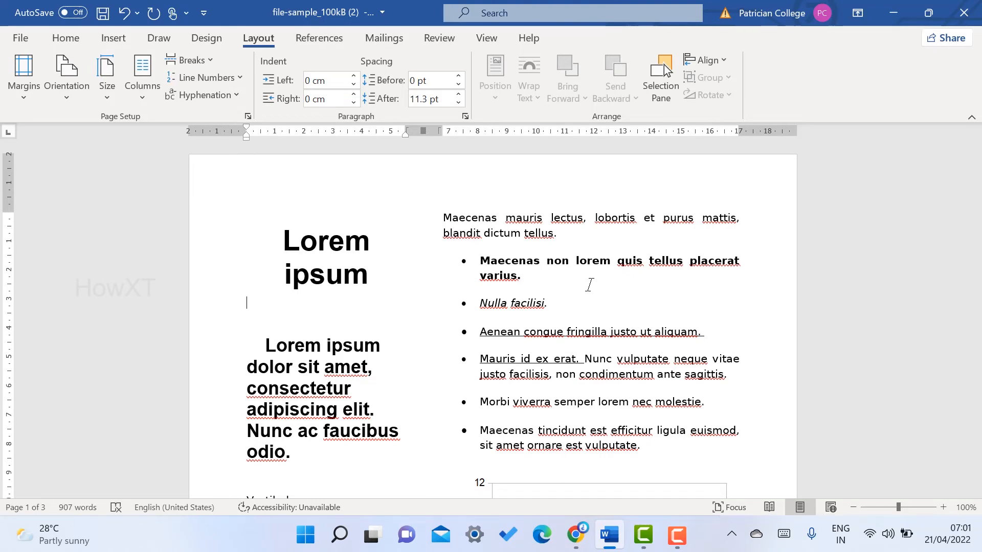
pyautogui.scroll(-12, 590, 285)
pyautogui.scroll(-10, 591, 285)
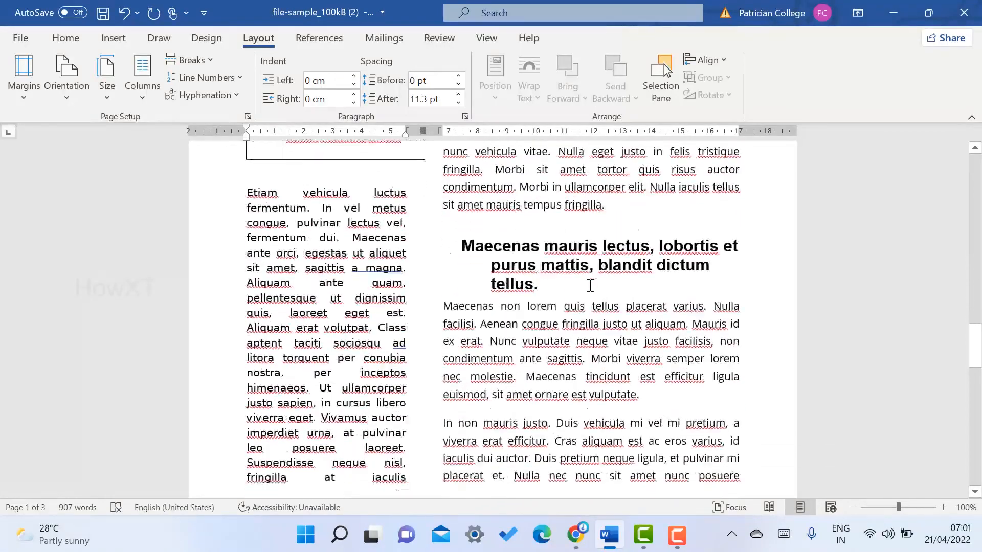